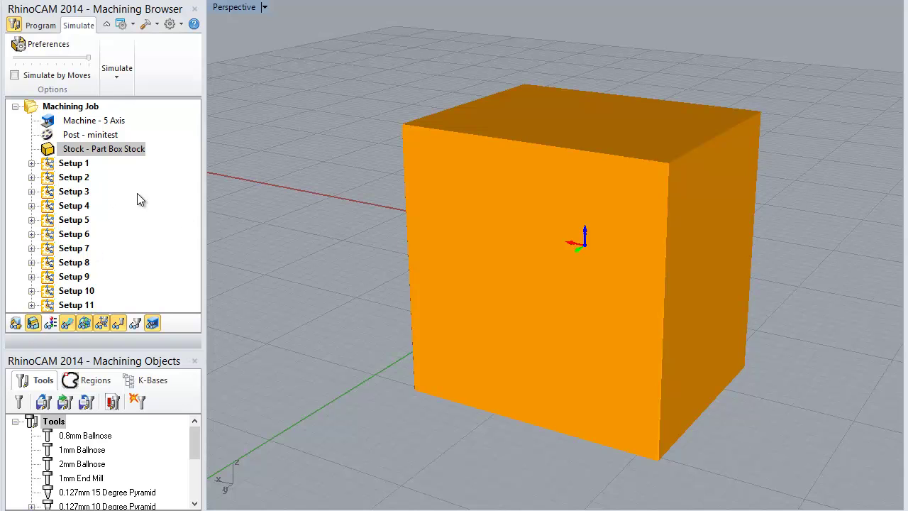
# - Expand Setup 1 and preview its Engraving and Parallel Finishing toolpaths
pyautogui.click(31, 165)
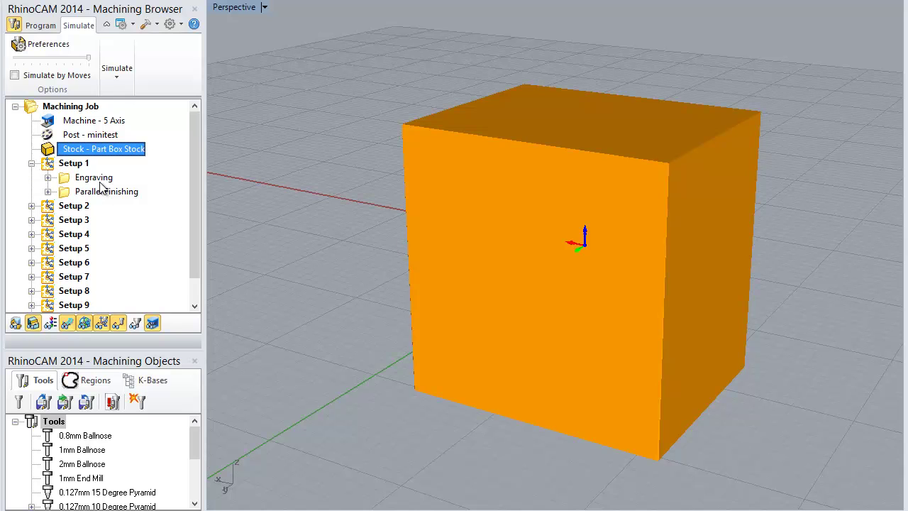
pyautogui.click(95, 178)
pyautogui.click(105, 192)
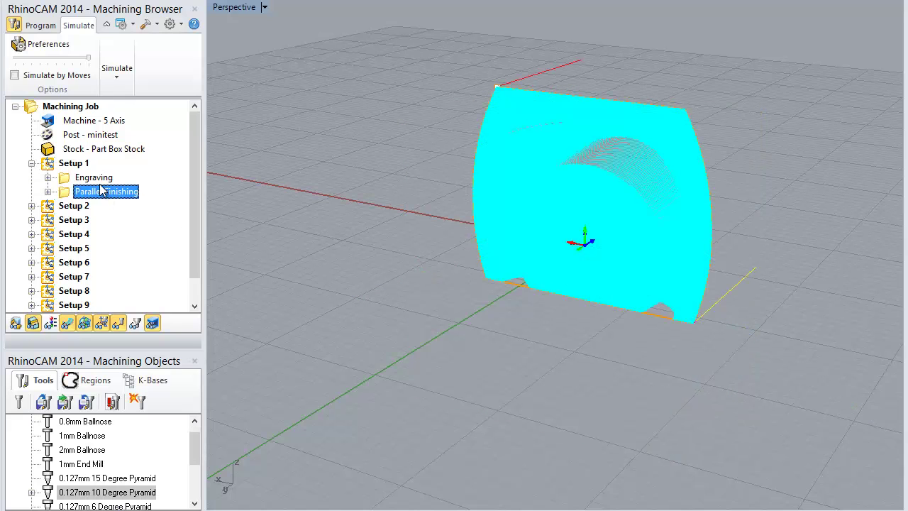
pyautogui.click(95, 179)
# - Cancel the Engraving rename, collapse Setup 1 and drag the splitter down to show all setups
pyautogui.click(94, 179)
pyautogui.press('Return')
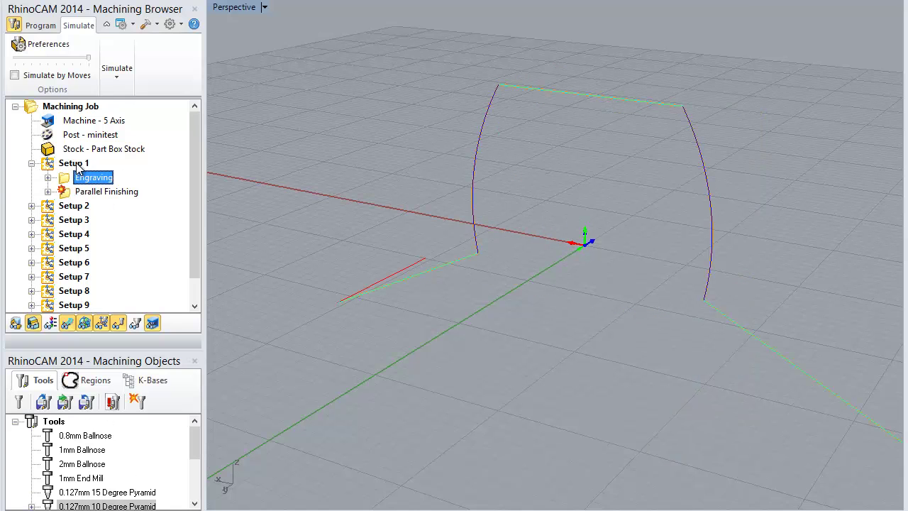
pyautogui.click(31, 163)
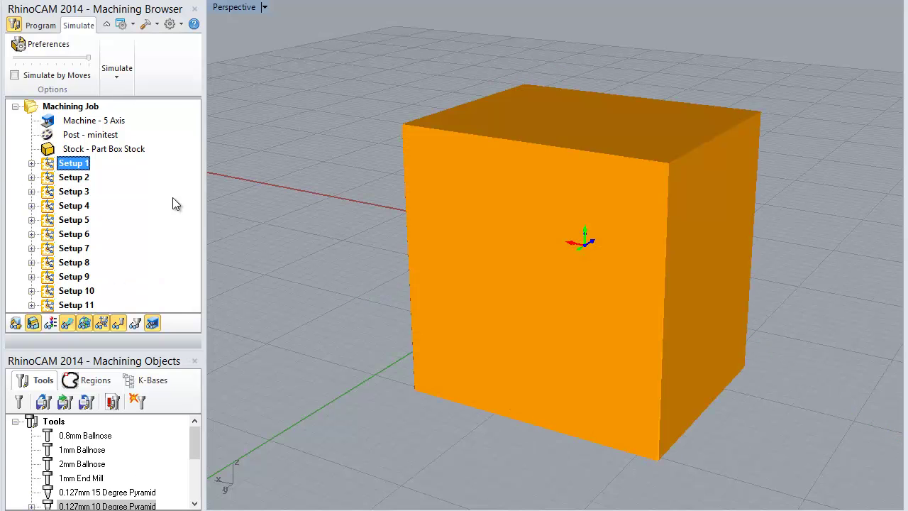
pyautogui.moveTo(126, 339); pyautogui.dragTo(122, 387)
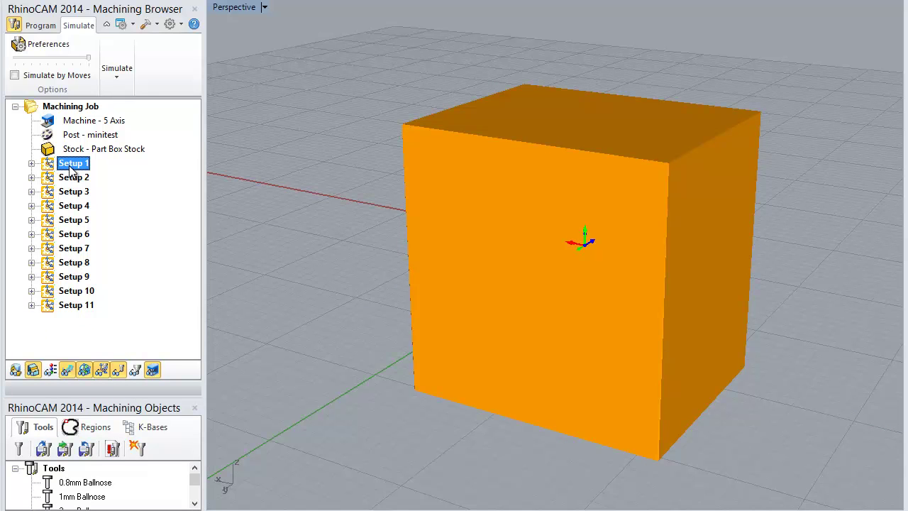
# - Simulate Setups 1–11 with Play, accepting the Polygonal Simulation Model
pyautogui.keyDown('shift'); pyautogui.click(77, 305); pyautogui.keyUp('shift')
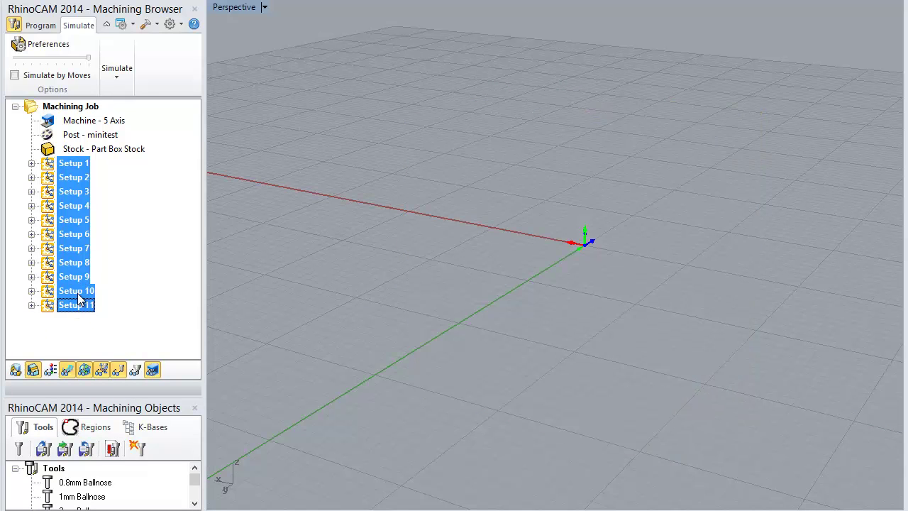
pyautogui.click(117, 71)
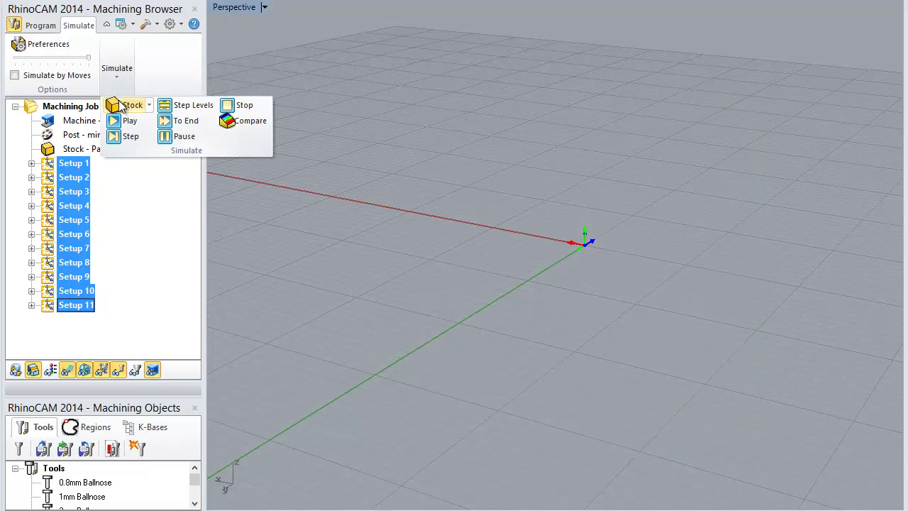
pyautogui.click(125, 118)
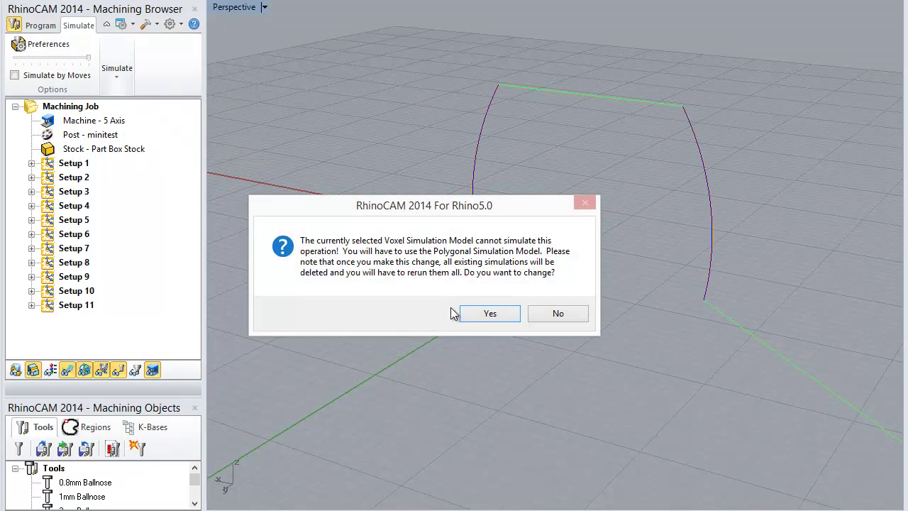
pyautogui.click(488, 314)
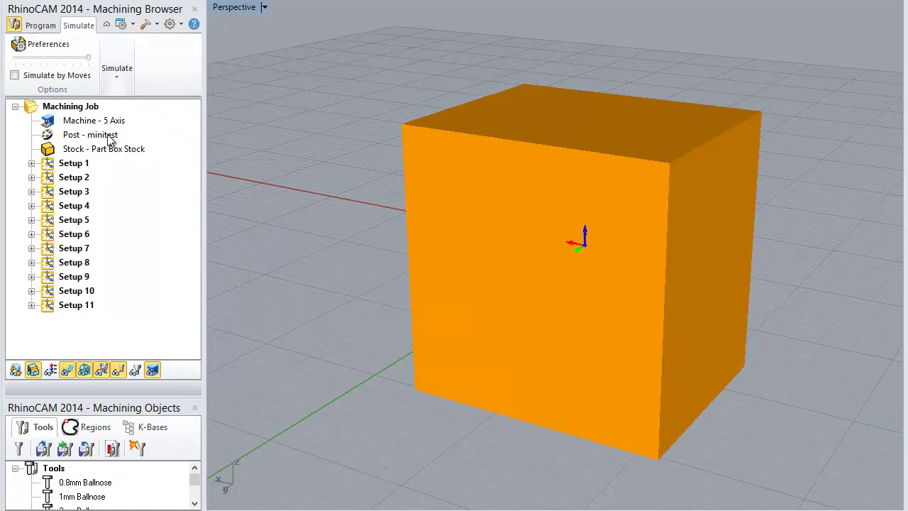
# - Reselect all eleven setups and bring up the Simulate controls again
pyautogui.click(75, 165)
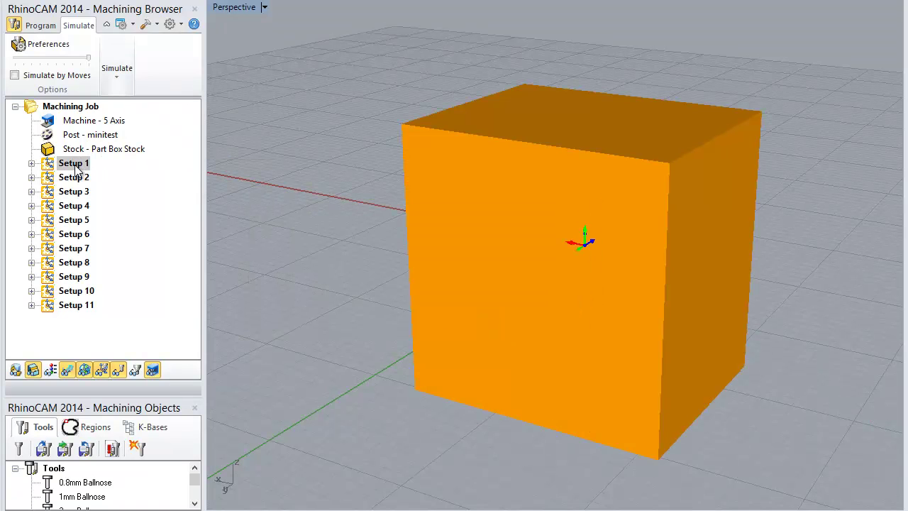
pyautogui.keyDown('shift'); pyautogui.click(78, 305); pyautogui.keyUp('shift')
pyautogui.click(118, 74)
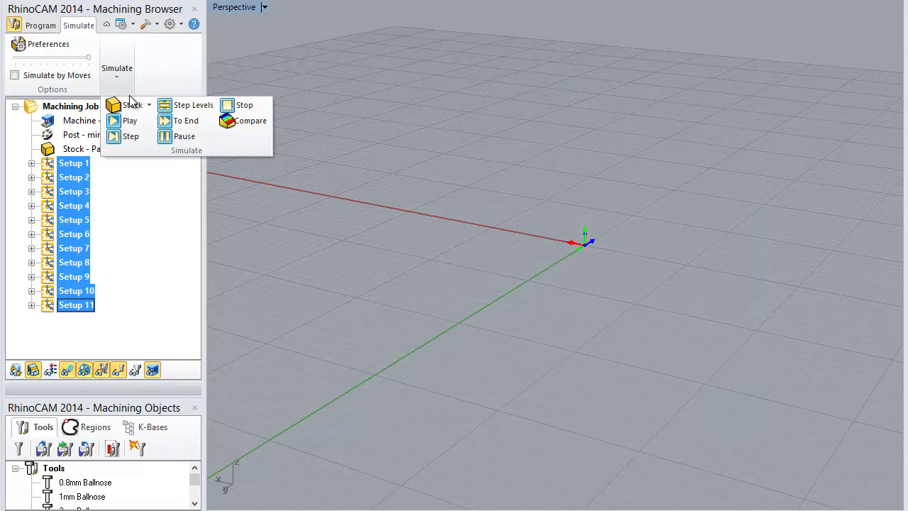
# - Play the simulation and orbit around the box as the band and flat top face are cut
pyautogui.click(128, 119)
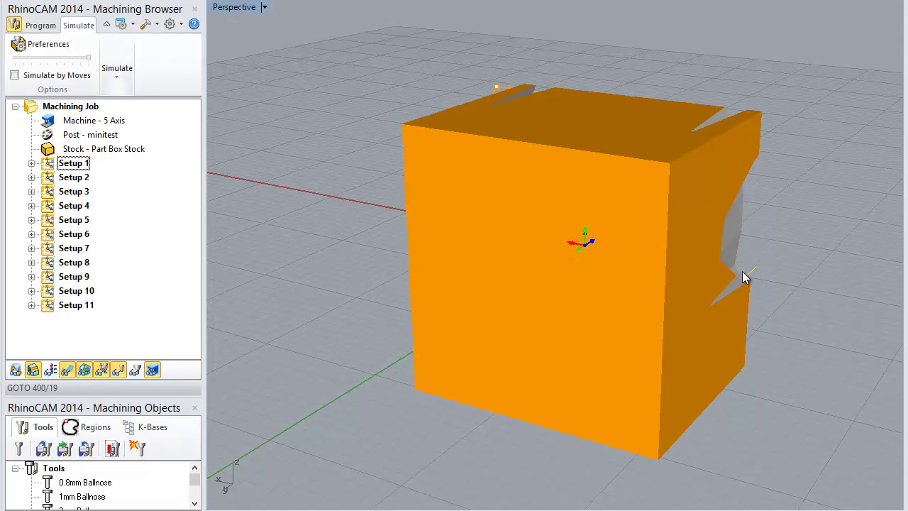
pyautogui.moveTo(751, 276); pyautogui.dragTo(475, 216, button='right')
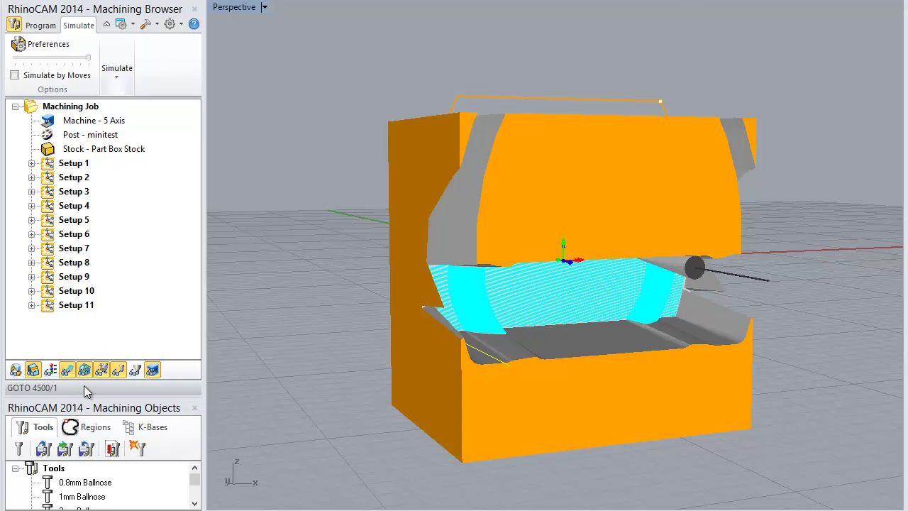
pyautogui.click(66, 370)
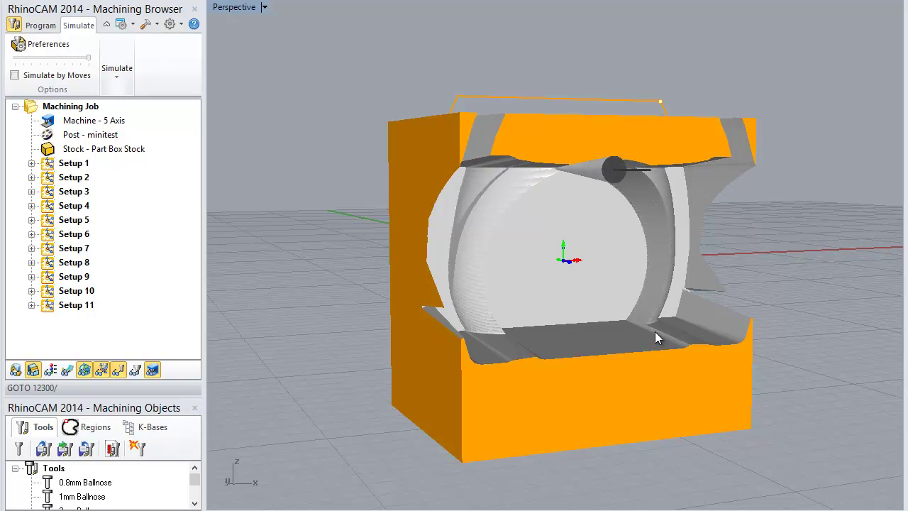
pyautogui.moveTo(527, 239); pyautogui.dragTo(623, 278, button='right')
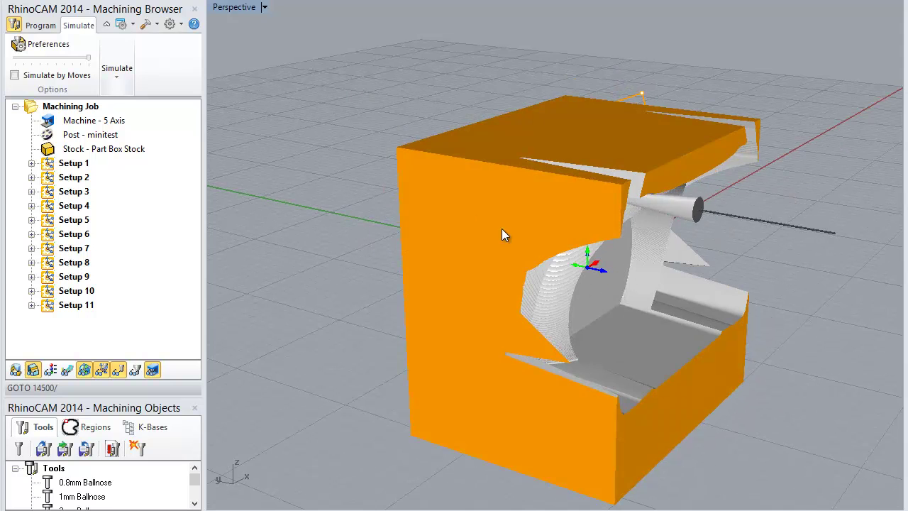
pyautogui.moveTo(483, 274); pyautogui.dragTo(780, 308, button='right')
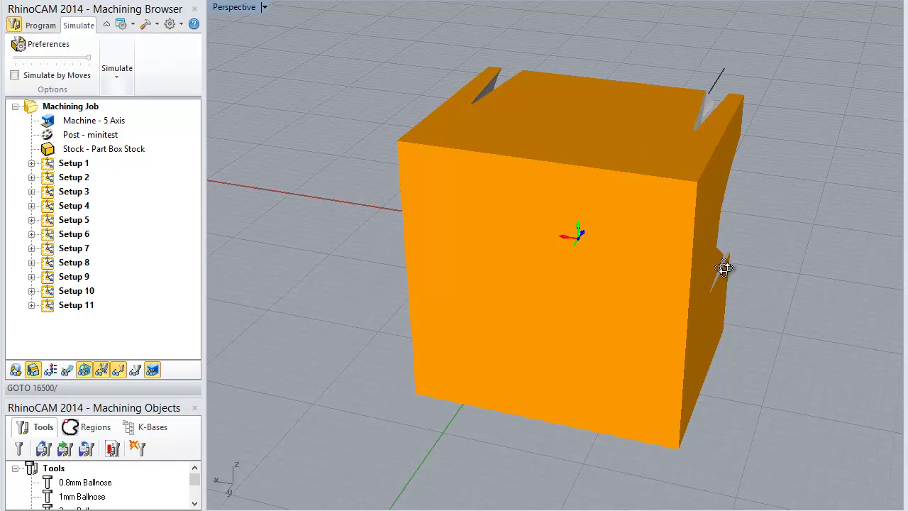
pyautogui.moveTo(739, 259)
pyautogui.mouseDown(button='right')
pyautogui.moveTo(724, 279)
pyautogui.moveTo(733, 257)
pyautogui.mouseUp(button='right')
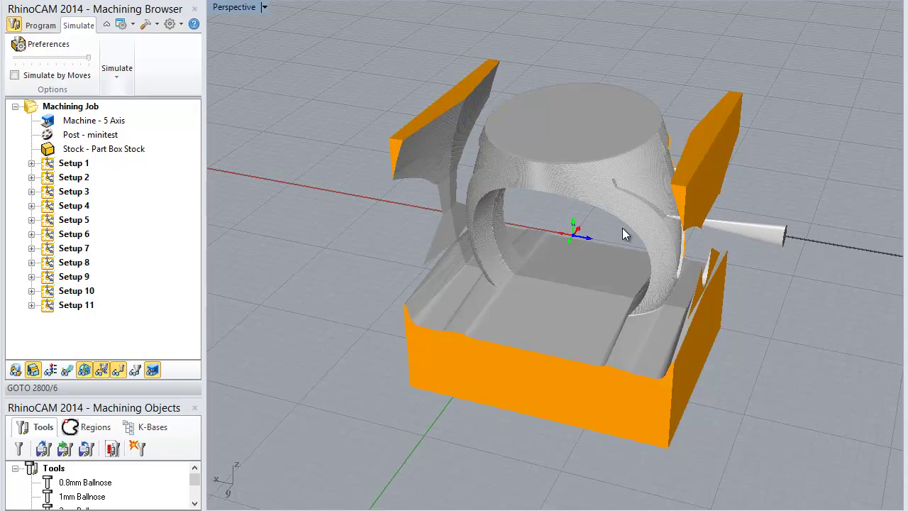
# - Orbit to a lower side view of the ring as the simulation keeps running
pyautogui.moveTo(622, 228); pyautogui.dragTo(652, 261, button='right')
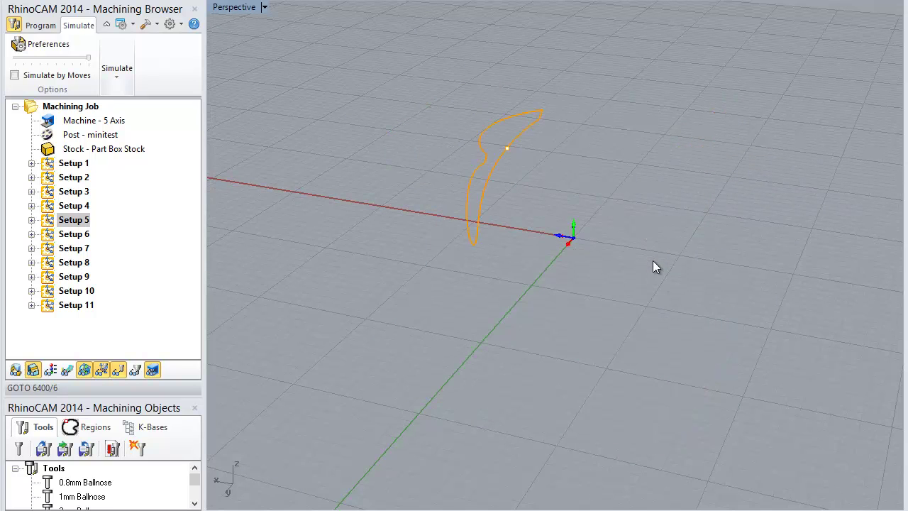
# - Expand Setups 5 and 6 and select Setup 6's Parallel Finishing operation
pyautogui.moveTo(461, 231); pyautogui.dragTo(628, 251, button='right')
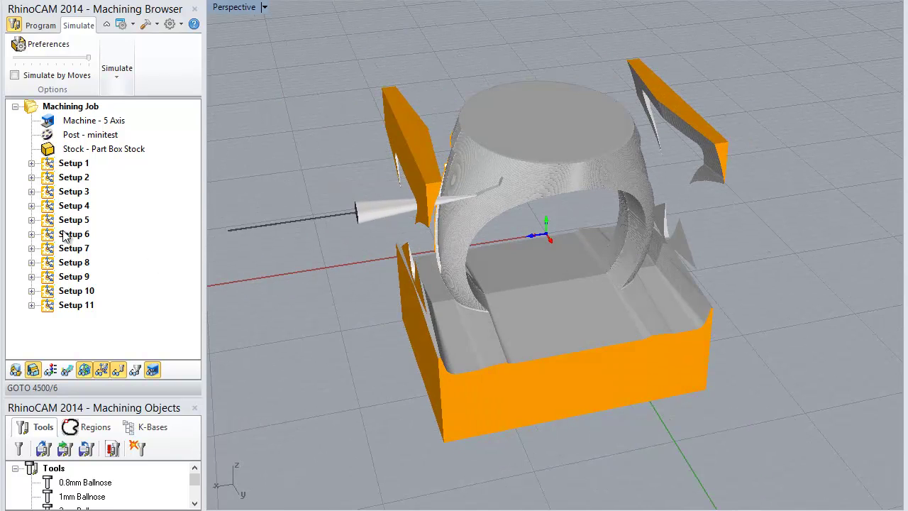
pyautogui.click(32, 220)
pyautogui.click(31, 249)
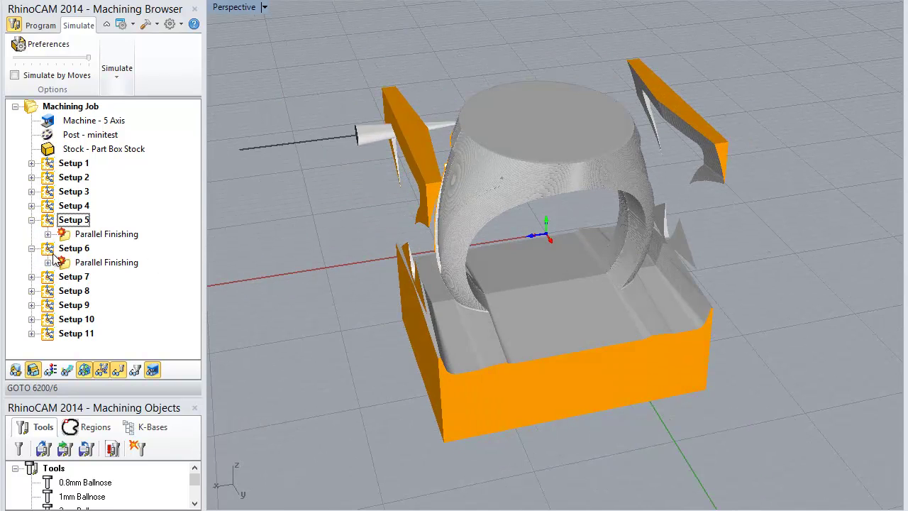
pyautogui.click(77, 249)
pyautogui.click(91, 263)
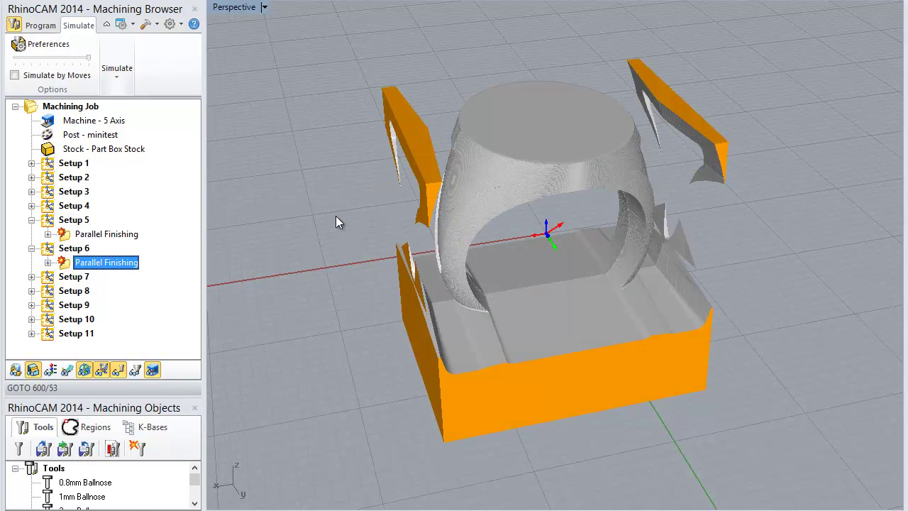
# - Orbit around the stock from several sides as finishing passes carve beneath the ring
pyautogui.moveTo(334, 233); pyautogui.dragTo(684, 89, button='right')
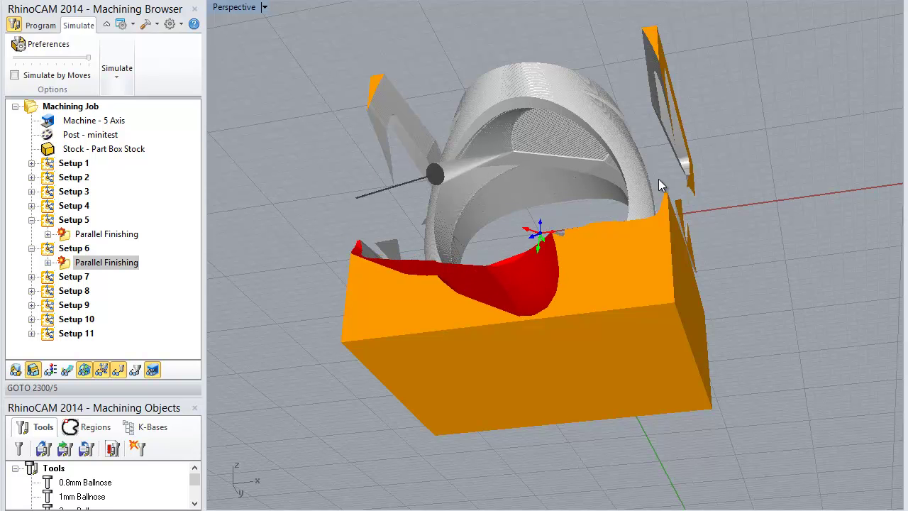
pyautogui.moveTo(776, 199); pyautogui.dragTo(793, 210, button='right')
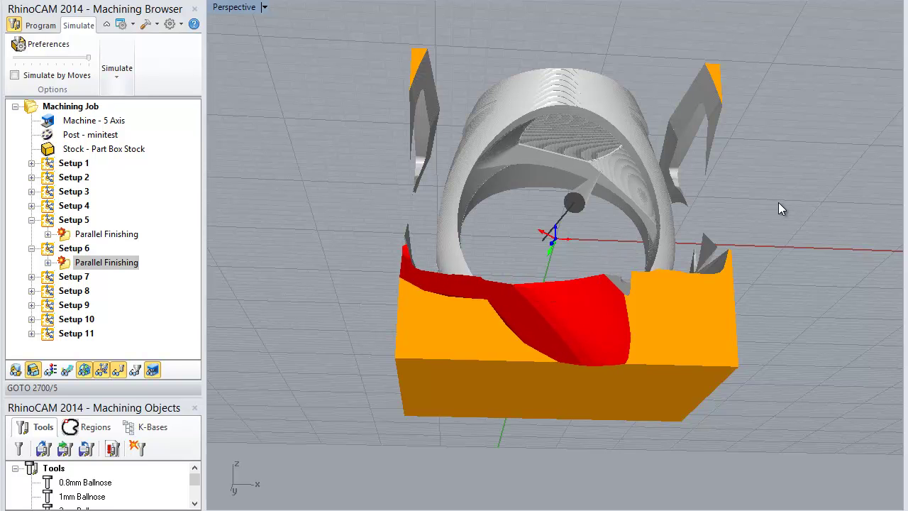
pyautogui.moveTo(778, 198); pyautogui.dragTo(776, 170, button='right')
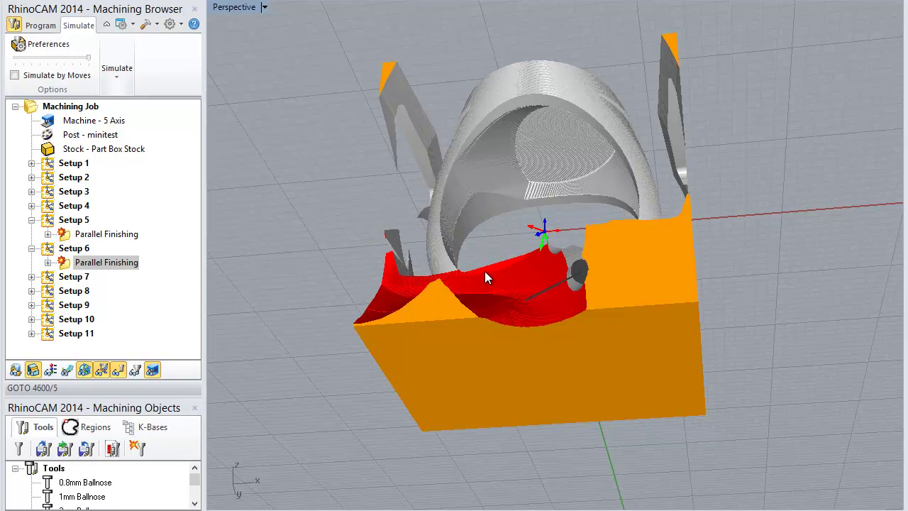
pyautogui.moveTo(802, 213); pyautogui.dragTo(717, 226, button='right')
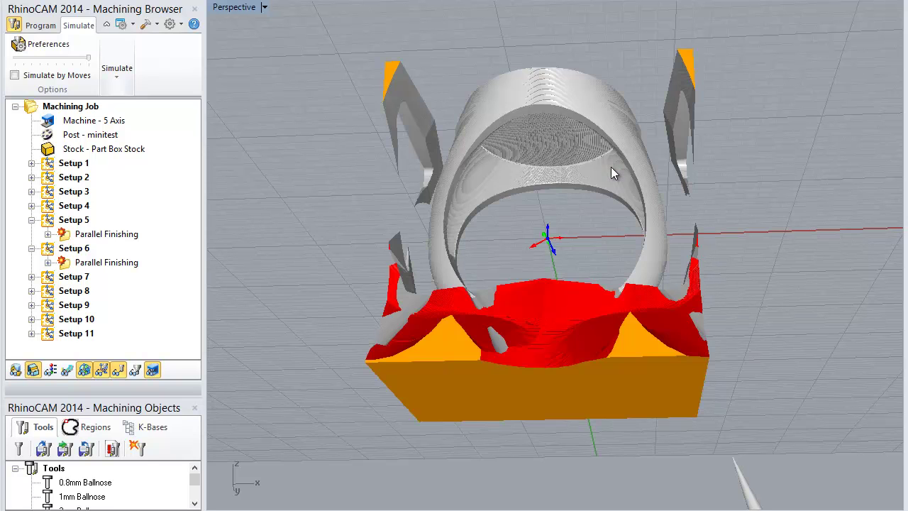
# - Rotate the view around the ring while later setups machine the stock at its base
pyautogui.moveTo(718, 187); pyautogui.dragTo(291, 181, button='right')
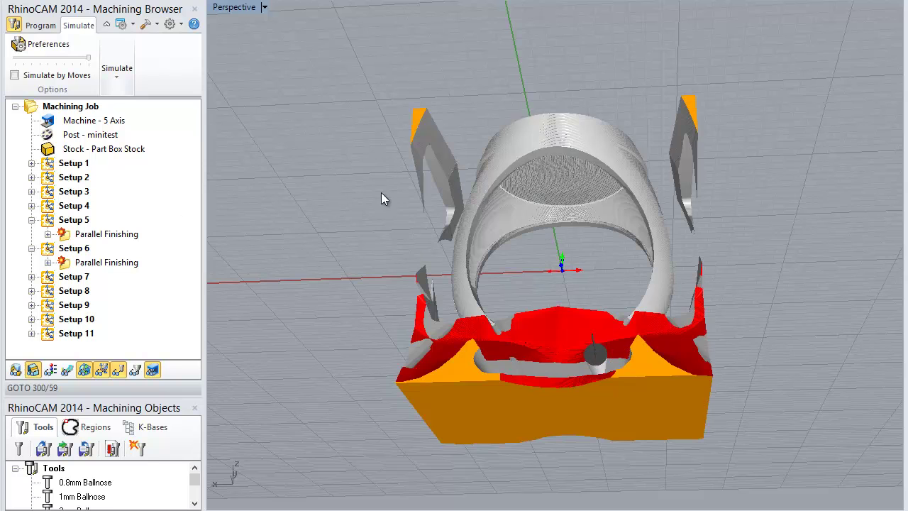
# - Lower the camera angle to watch the stock cut away around the stem
pyautogui.moveTo(381, 192); pyautogui.dragTo(365, 278, button='right')
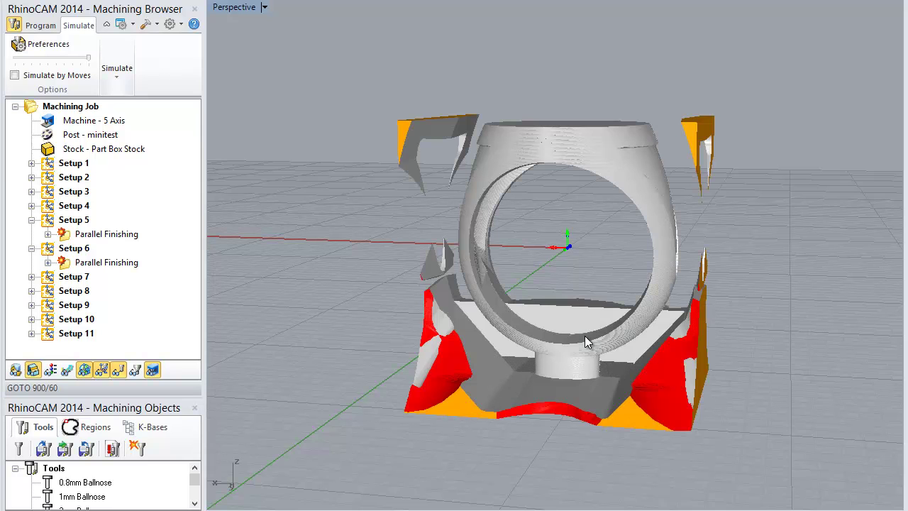
# - Orbit and zoom around the ring head to inspect its tapered shell and V-shaped notch
pyautogui.moveTo(761, 330); pyautogui.dragTo(451, 336, button='right')
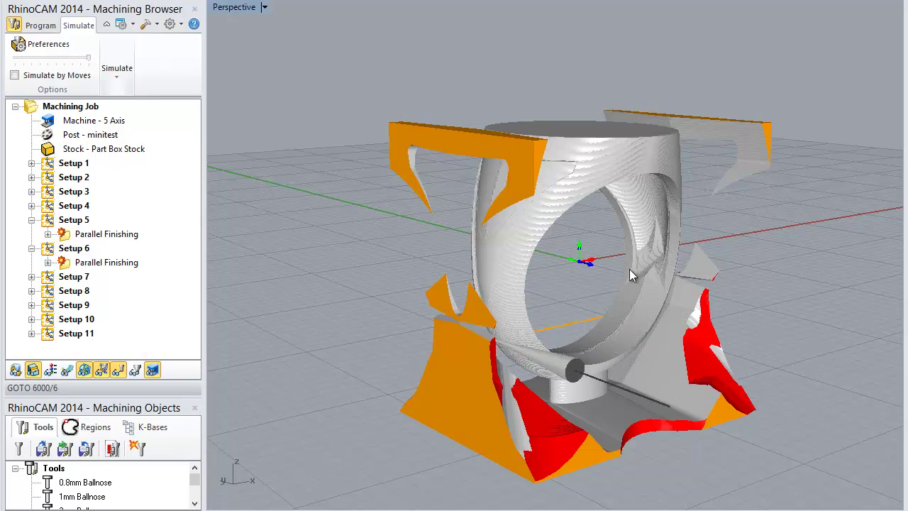
pyautogui.moveTo(686, 287); pyautogui.dragTo(774, 381, button='right')
pyautogui.scroll(5, 645, 265)
pyautogui.scroll(-2, 643, 272)
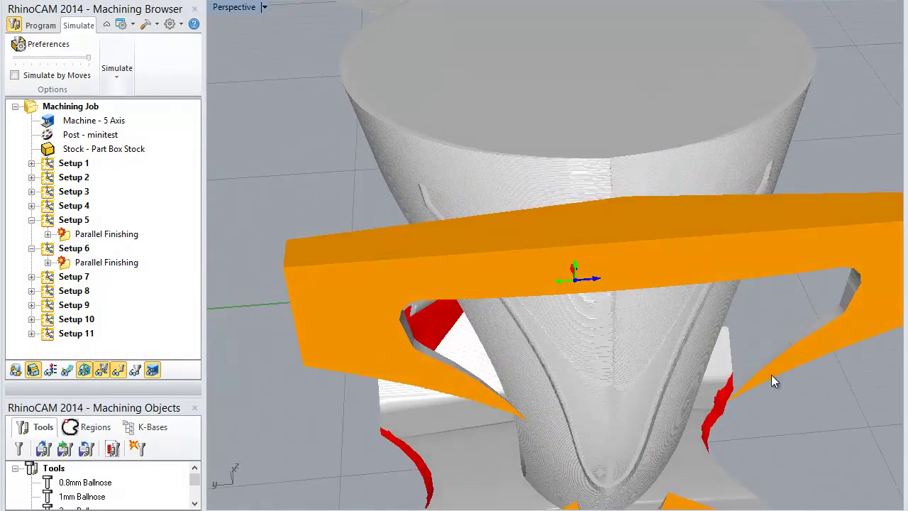
# - Orbit and zoom around the finished ring, viewing it from the front, side and below
pyautogui.moveTo(654, 334); pyautogui.dragTo(743, 287, button='right')
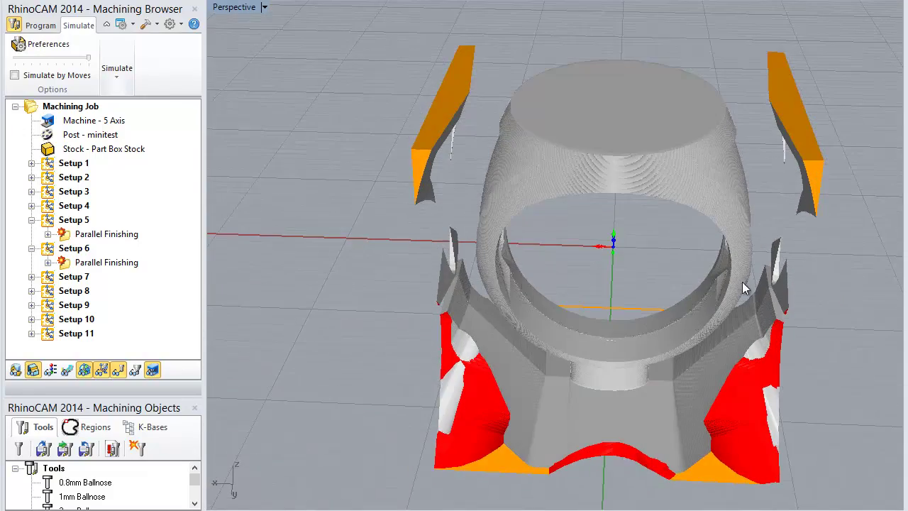
pyautogui.scroll(5, 574, 146)
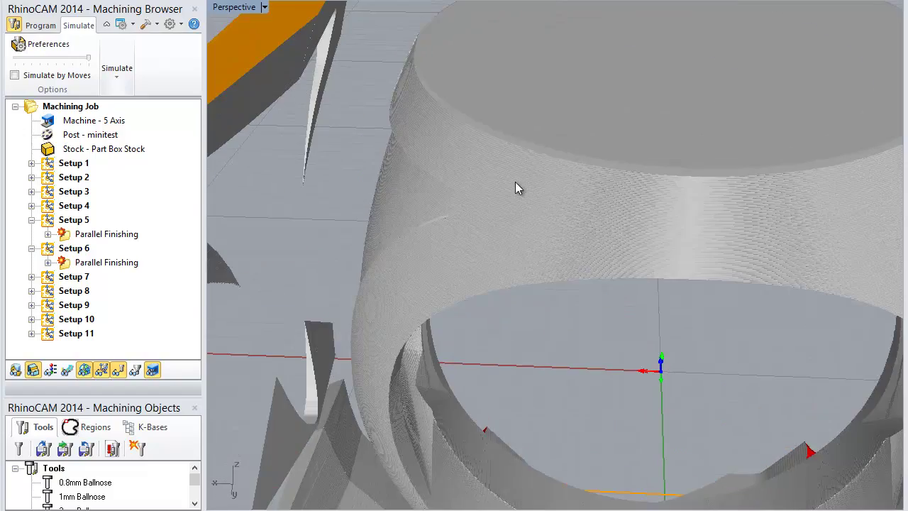
pyautogui.moveTo(516, 188); pyautogui.dragTo(468, 196, button='right')
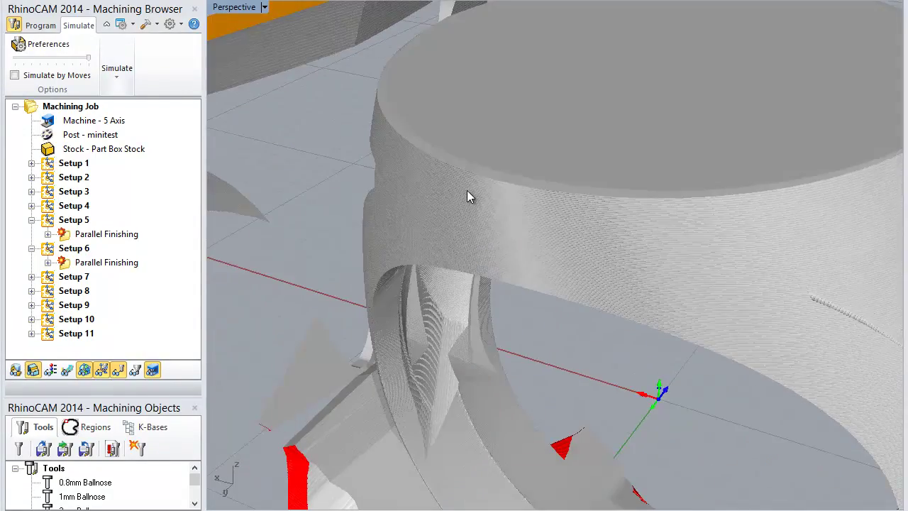
pyautogui.scroll(-6, 467, 196)
pyautogui.moveTo(505, 289); pyautogui.dragTo(478, 266, button='right')
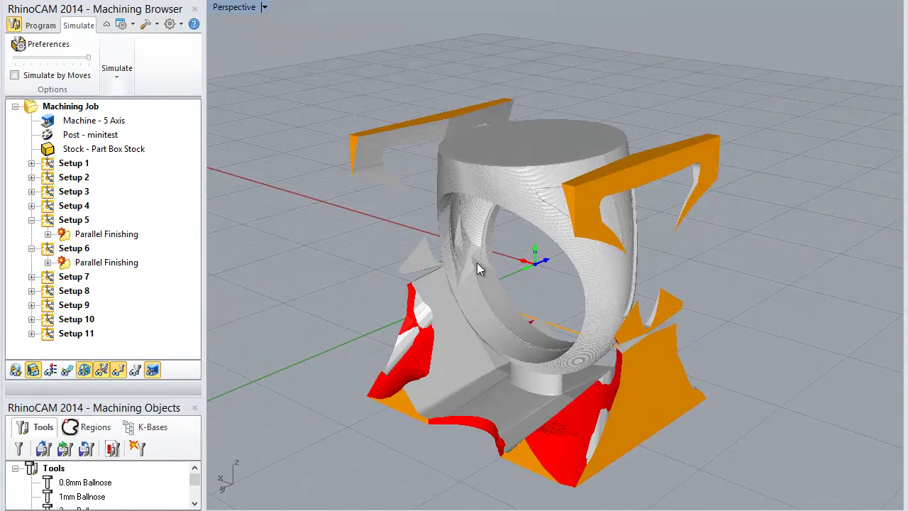
pyautogui.moveTo(519, 320); pyautogui.dragTo(676, 296, button='right')
pyautogui.moveTo(579, 337); pyautogui.dragTo(554, 315, button='right')
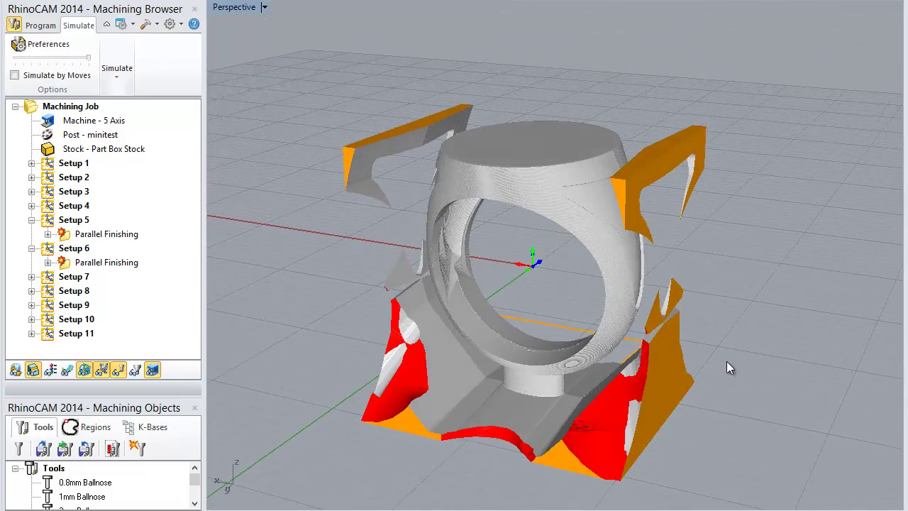